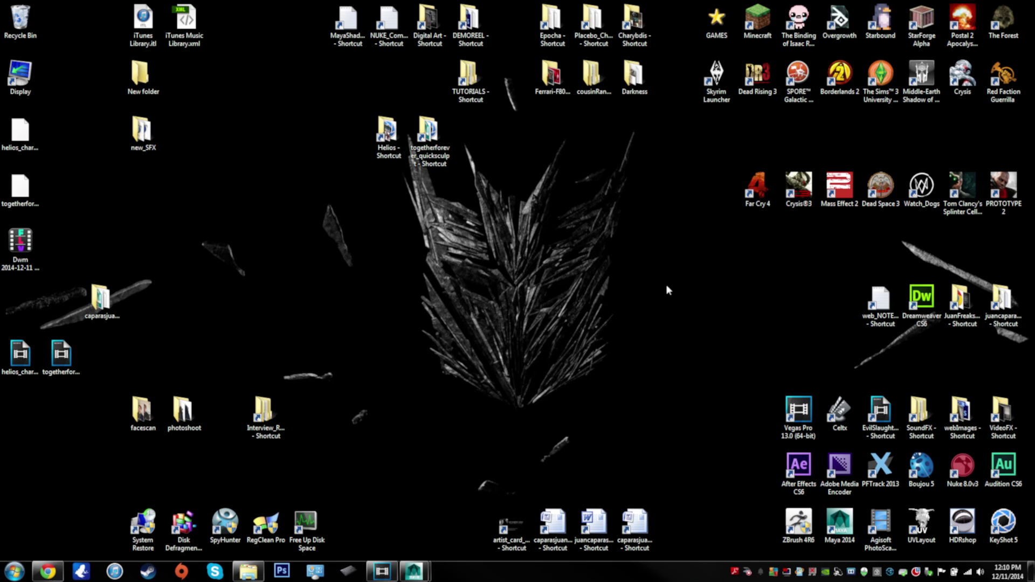
{"action": "left_click_drag", "start_coordinate": [667, 286], "coordinate": [719, 285]}
{"action": "left_click_drag", "start_coordinate": [751, 263], "coordinate": [677, 283]}
{"action": "left_click_drag", "start_coordinate": [764, 290], "coordinate": [521, 319]}
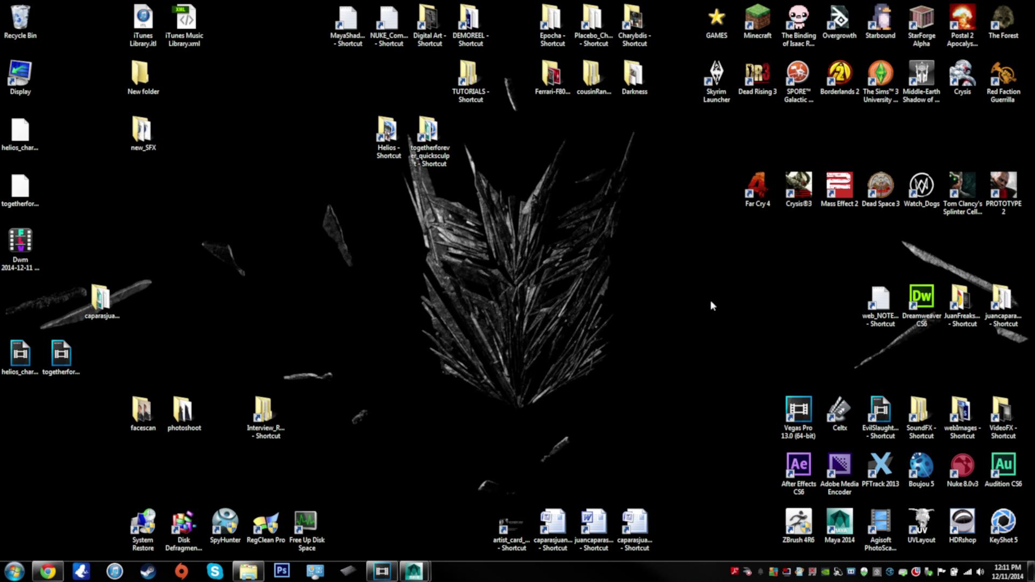
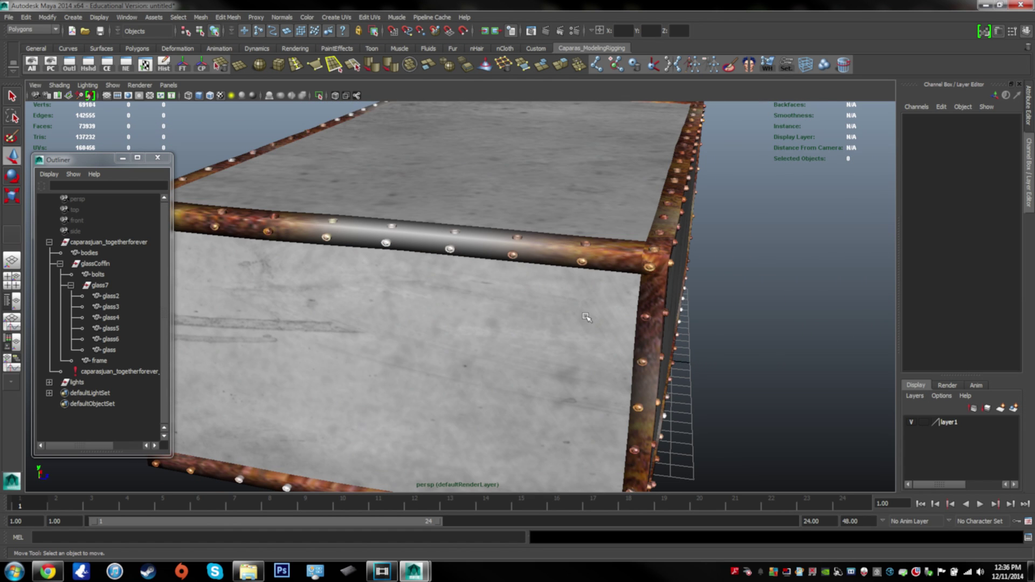
Examine the textured glass coffin's rusty bolted frame and handprinted side panel from several angles.
{"action": "left_click_drag", "start_coordinate": [636, 300], "coordinate": [429, 269], "text": "alt"}
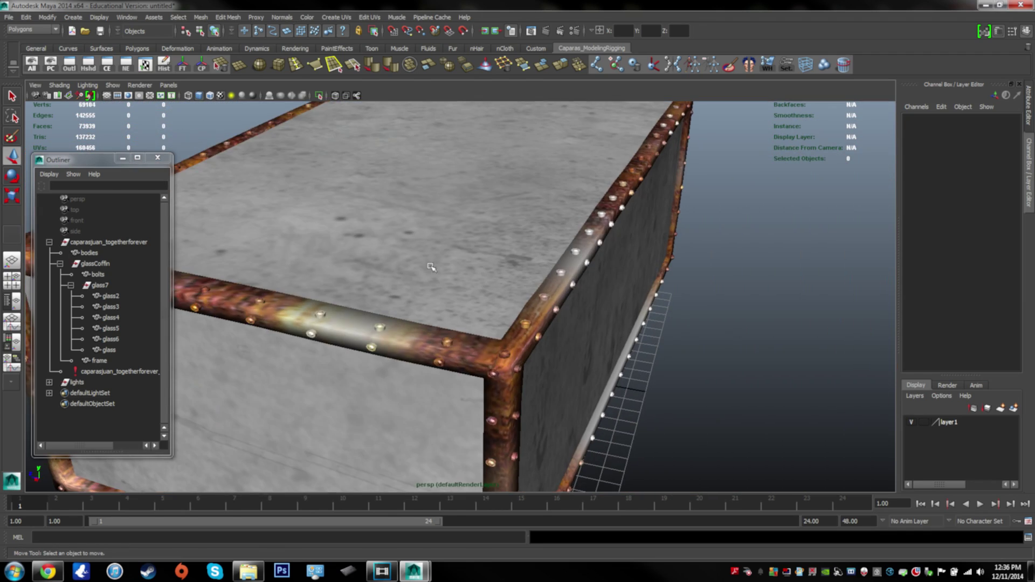
{"action": "left_click_drag", "start_coordinate": [428, 308], "coordinate": [672, 223], "text": "alt"}
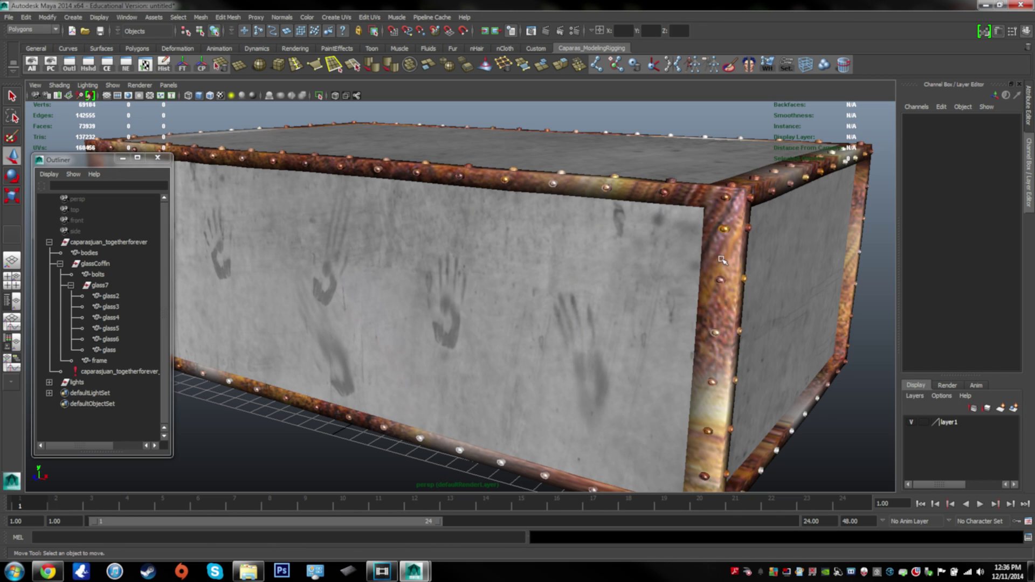
{"action": "left_click", "coordinate": [724, 231]}
{"action": "scroll", "coordinate": [706, 269], "scroll_direction": "down", "scroll_amount": 3}
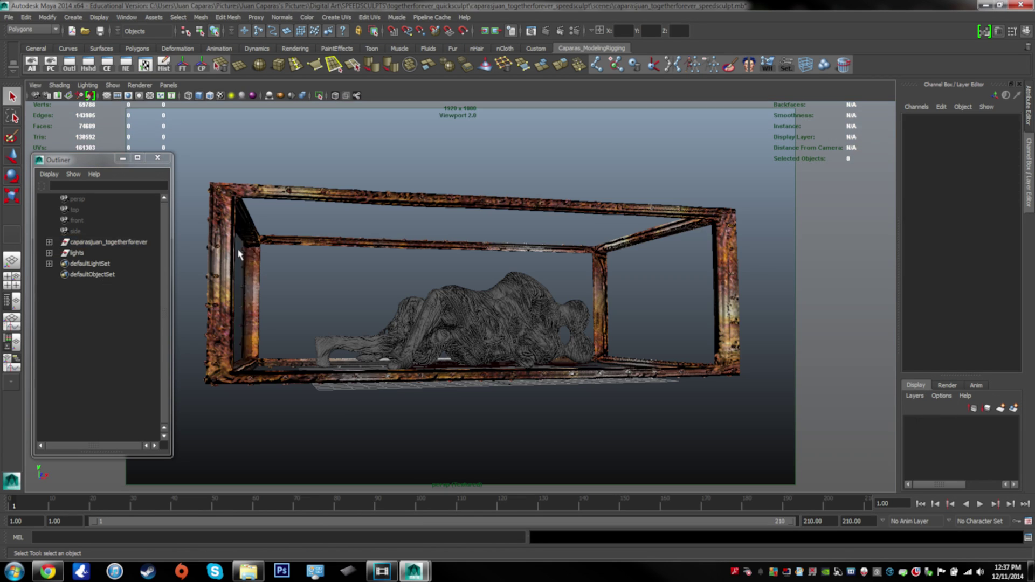
Examine the sculpted bodies and the blood-stained floor inside the rusty frame, up close and from several sides.
{"action": "scroll", "coordinate": [511, 347], "scroll_direction": "up", "scroll_amount": 5}
{"action": "mouse_move", "coordinate": [511, 347]}
{"action": "left_mouse_down", "text": "alt"}
{"action": "mouse_move", "coordinate": [679, 358]}
{"action": "mouse_move", "coordinate": [626, 367]}
{"action": "left_mouse_up", "text": "alt"}
{"action": "mouse_move", "coordinate": [626, 368]}
{"action": "middle_mouse_down", "text": "alt"}
{"action": "mouse_move", "coordinate": [597, 230]}
{"action": "mouse_move", "coordinate": [512, 302]}
{"action": "middle_mouse_up", "text": "alt"}
{"action": "scroll", "coordinate": [587, 234], "scroll_direction": "up", "scroll_amount": 5}
{"action": "mouse_move", "coordinate": [843, 401]}
{"action": "left_mouse_down", "text": "alt"}
{"action": "mouse_move", "coordinate": [632, 341]}
{"action": "mouse_move", "coordinate": [636, 302]}
{"action": "mouse_move", "coordinate": [635, 358]}
{"action": "left_mouse_up", "text": "alt"}
{"action": "right_click_drag", "start_coordinate": [635, 358], "coordinate": [556, 352], "text": "alt"}
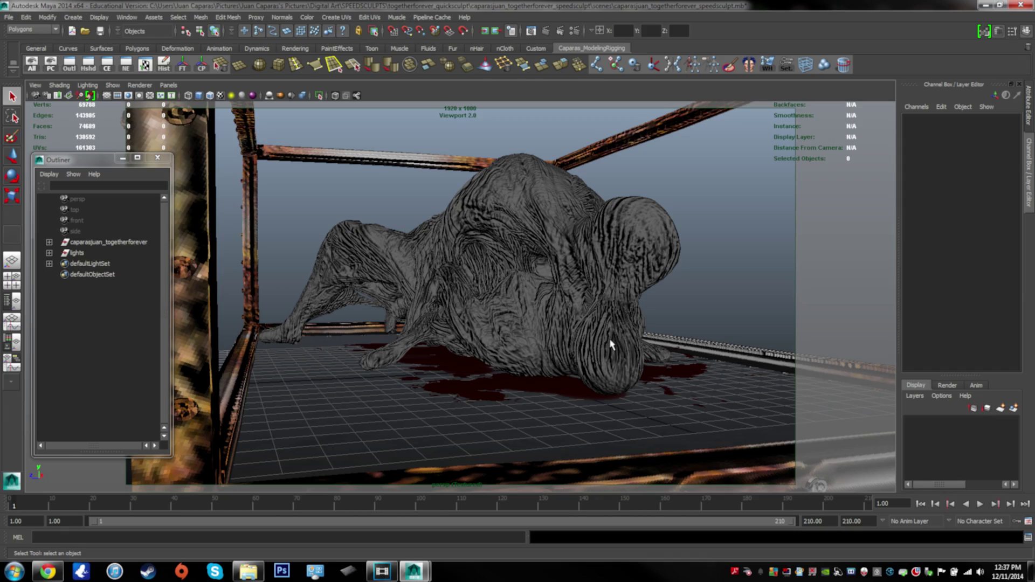
{"action": "mouse_move", "coordinate": [526, 387]}
{"action": "left_mouse_down", "text": "alt"}
{"action": "mouse_move", "coordinate": [619, 363]}
{"action": "mouse_move", "coordinate": [614, 422]}
{"action": "left_mouse_up", "text": "alt"}
{"action": "middle_click_drag", "start_coordinate": [614, 423], "coordinate": [599, 419], "text": "alt"}
{"action": "mouse_move", "coordinate": [599, 420]}
{"action": "left_mouse_down", "text": "alt"}
{"action": "mouse_move", "coordinate": [549, 358]}
{"action": "mouse_move", "coordinate": [555, 381]}
{"action": "mouse_move", "coordinate": [583, 351]}
{"action": "mouse_move", "coordinate": [438, 388]}
{"action": "mouse_move", "coordinate": [552, 383]}
{"action": "left_mouse_up", "text": "alt"}
{"action": "scroll", "coordinate": [566, 376], "scroll_direction": "down", "scroll_amount": 4}
{"action": "scroll", "coordinate": [581, 367], "scroll_direction": "up", "scroll_amount": 4}
{"action": "scroll", "coordinate": [630, 423], "scroll_direction": "down", "scroll_amount": 4}
{"action": "scroll", "coordinate": [529, 418], "scroll_direction": "up", "scroll_amount": 4}
{"action": "left_click_drag", "start_coordinate": [529, 418], "coordinate": [564, 399], "text": "alt"}
{"action": "scroll", "coordinate": [517, 399], "scroll_direction": "down", "scroll_amount": 4}
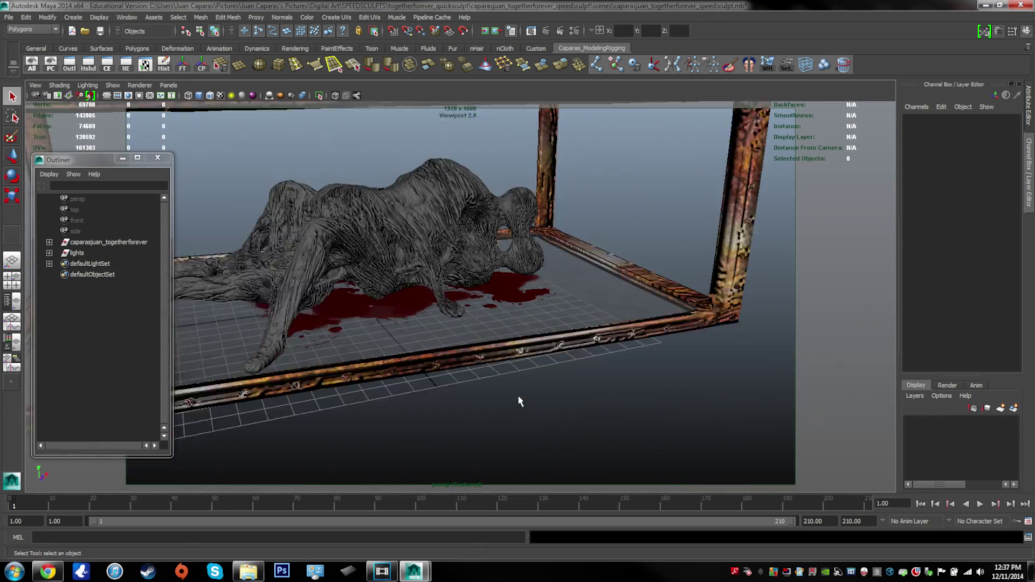
{"action": "scroll", "coordinate": [585, 409], "scroll_direction": "up", "scroll_amount": 4}
{"action": "mouse_move", "coordinate": [584, 409]}
{"action": "left_mouse_down", "text": "alt"}
{"action": "mouse_move", "coordinate": [629, 429]}
{"action": "mouse_move", "coordinate": [517, 430]}
{"action": "mouse_move", "coordinate": [361, 402]}
{"action": "mouse_move", "coordinate": [609, 420]}
{"action": "mouse_move", "coordinate": [419, 416]}
{"action": "mouse_move", "coordinate": [600, 411]}
{"action": "mouse_move", "coordinate": [603, 422]}
{"action": "left_mouse_up", "text": "alt"}
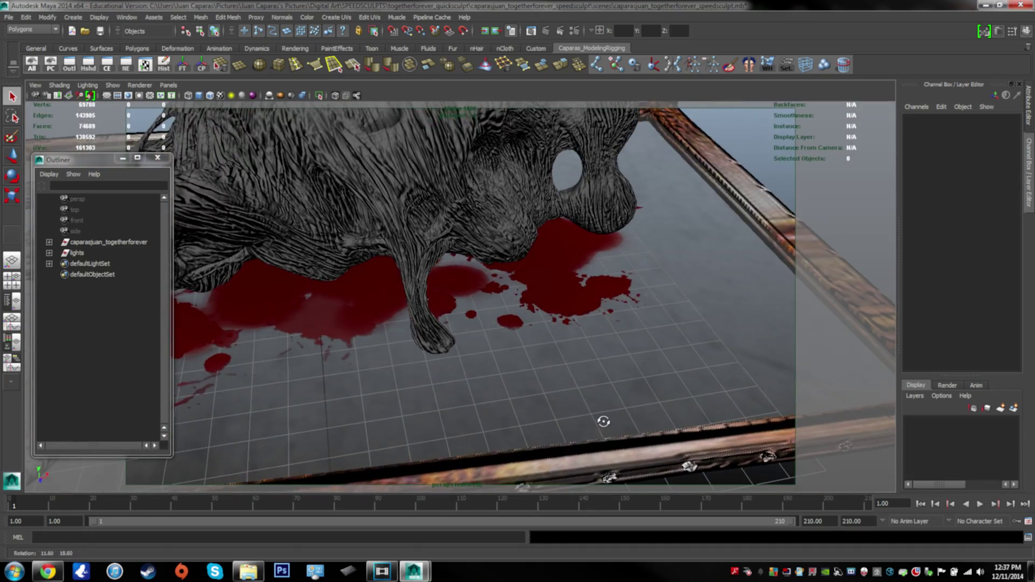
Select the blood-stained glass floor panel to inspect its wireframe, and clear the selection.
{"action": "left_click", "coordinate": [570, 296]}
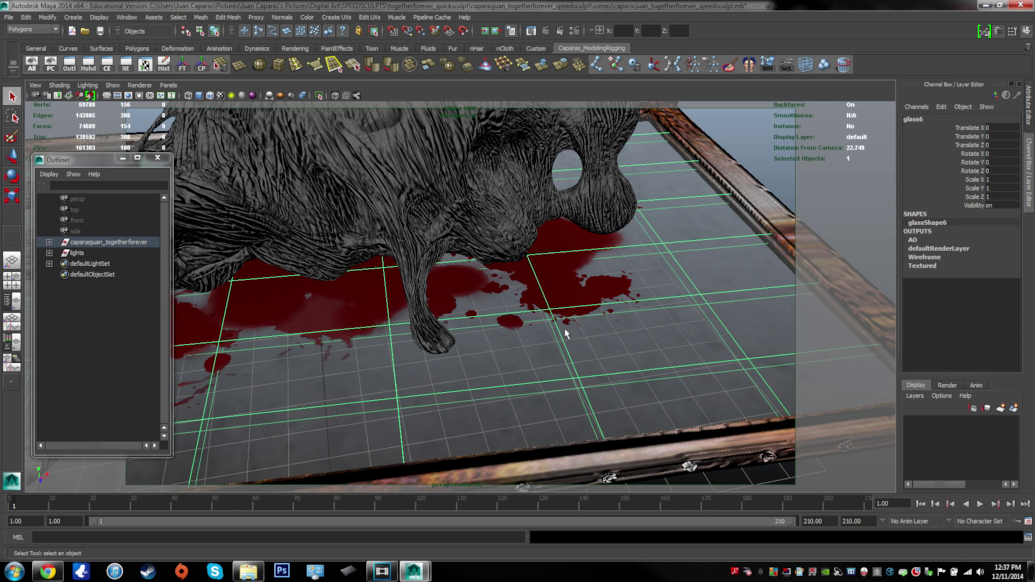
{"action": "scroll", "coordinate": [577, 289], "scroll_direction": "down", "scroll_amount": 6}
{"action": "scroll", "coordinate": [557, 425], "scroll_direction": "up", "scroll_amount": 3}
{"action": "left_click", "coordinate": [561, 420]}
{"action": "left_click_drag", "start_coordinate": [561, 419], "coordinate": [492, 355], "text": "alt"}
{"action": "scroll", "coordinate": [545, 272], "scroll_direction": "up", "scroll_amount": 3}
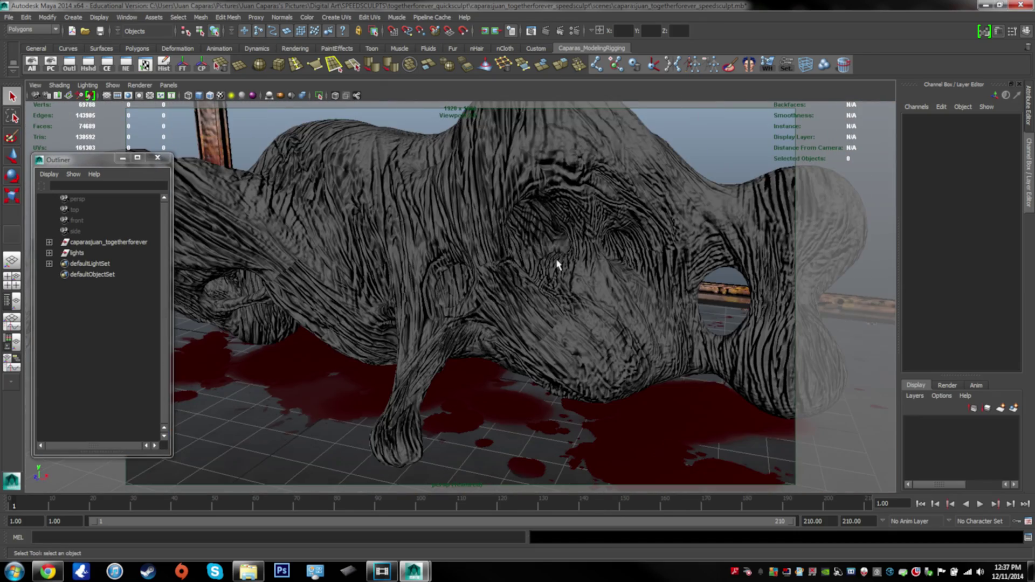
Select the bodies mesh, inspect its wireframe topology from several sides, and deselect it.
{"action": "left_click", "coordinate": [584, 281]}
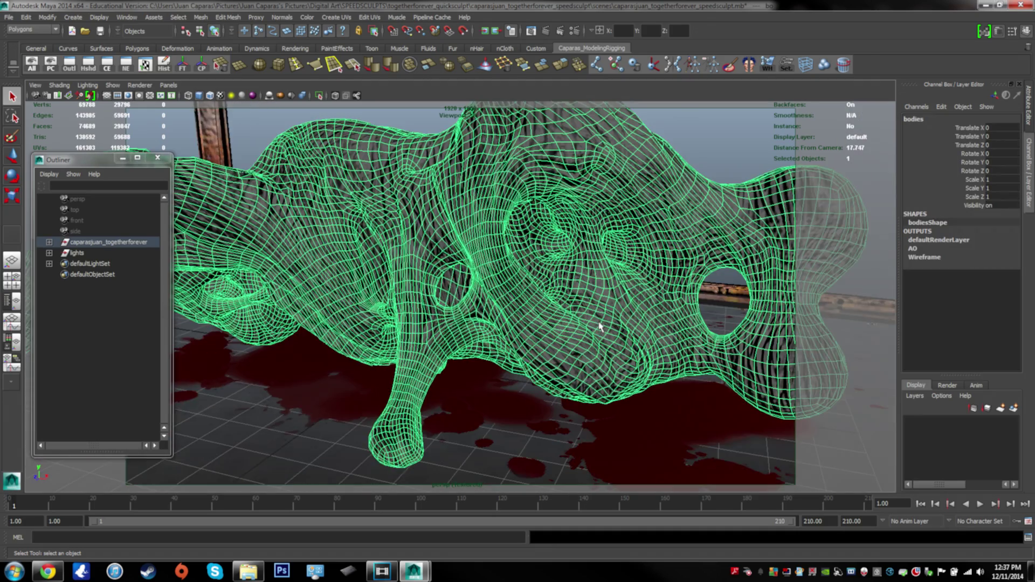
{"action": "left_click_drag", "start_coordinate": [656, 314], "coordinate": [629, 285], "text": "alt"}
{"action": "left_click_drag", "start_coordinate": [498, 284], "coordinate": [755, 308], "text": "alt"}
{"action": "left_click_drag", "start_coordinate": [497, 312], "coordinate": [666, 292], "text": "alt"}
{"action": "right_click_drag", "start_coordinate": [666, 292], "coordinate": [149, 300], "text": "alt"}
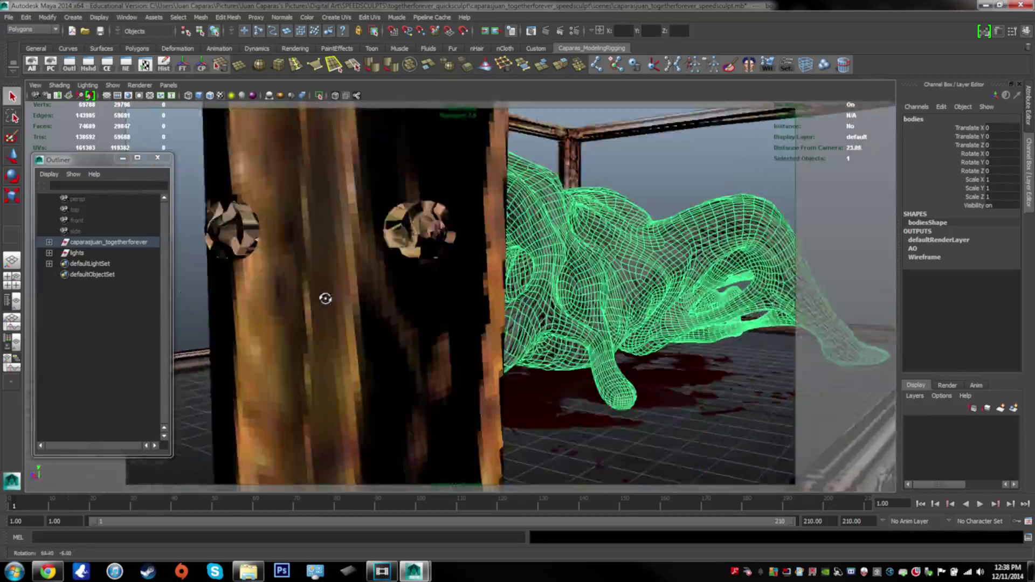
{"action": "left_click_drag", "start_coordinate": [325, 298], "coordinate": [295, 301], "text": "alt"}
{"action": "left_click_drag", "start_coordinate": [371, 305], "coordinate": [477, 311], "text": "alt"}
{"action": "left_click", "coordinate": [693, 187]}
Turn off textured display in the viewport so the coffin scene shows in plain shading.
{"action": "right_click_drag", "start_coordinate": [694, 188], "coordinate": [528, 256], "text": "alt"}
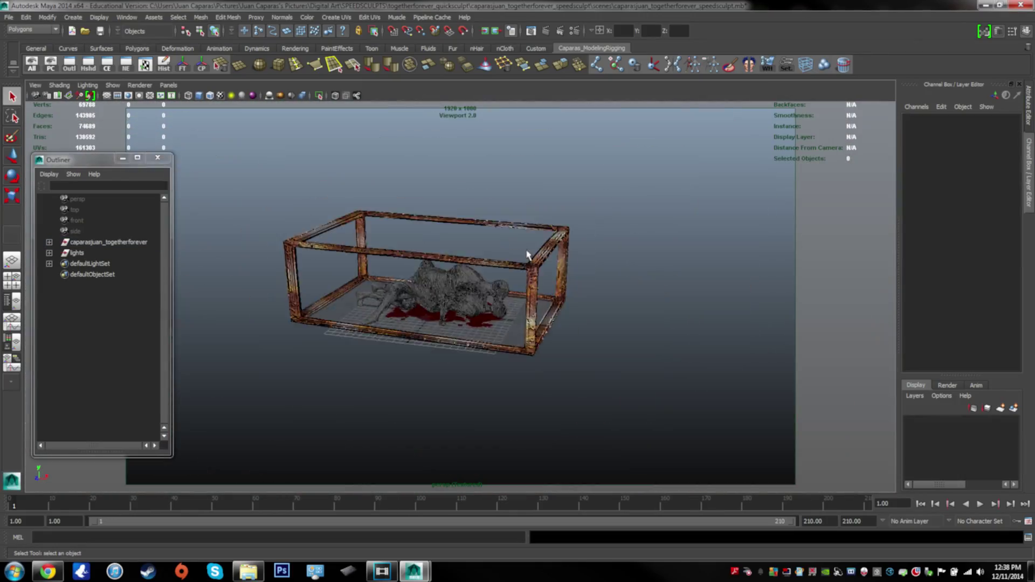
{"action": "left_click_drag", "start_coordinate": [522, 266], "coordinate": [521, 313], "text": "alt"}
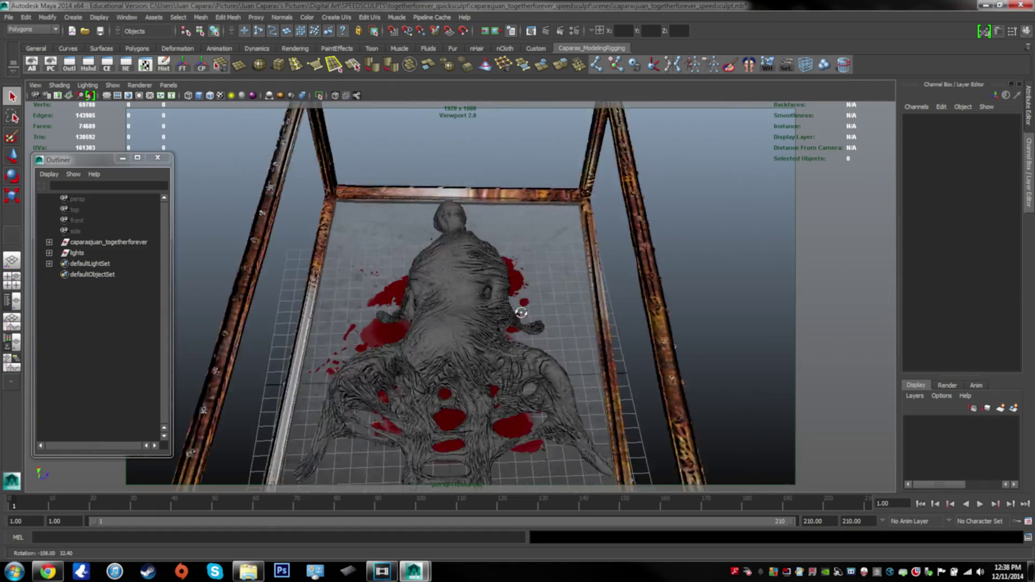
{"action": "left_click_drag", "start_coordinate": [410, 277], "coordinate": [373, 274], "text": "alt"}
{"action": "right_click_drag", "start_coordinate": [432, 270], "coordinate": [365, 275], "text": "alt"}
{"action": "left_click_drag", "start_coordinate": [443, 295], "coordinate": [663, 372], "text": "alt"}
{"action": "left_click", "coordinate": [221, 95]}
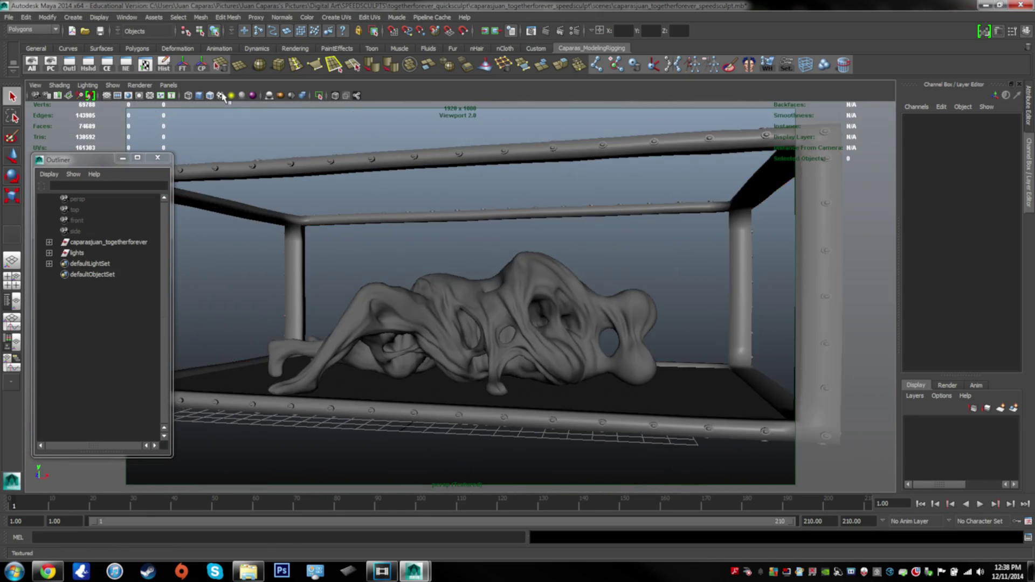
Inspect the wireframe of the bodies mesh in the untextured view, and clear the selection.
{"action": "mouse_move", "coordinate": [458, 298]}
{"action": "left_mouse_down", "text": "alt"}
{"action": "mouse_move", "coordinate": [577, 317]}
{"action": "mouse_move", "coordinate": [600, 342]}
{"action": "mouse_move", "coordinate": [544, 363]}
{"action": "mouse_move", "coordinate": [493, 298]}
{"action": "mouse_move", "coordinate": [517, 292]}
{"action": "mouse_move", "coordinate": [339, 286]}
{"action": "mouse_move", "coordinate": [758, 296]}
{"action": "mouse_move", "coordinate": [712, 285]}
{"action": "mouse_move", "coordinate": [721, 293]}
{"action": "mouse_move", "coordinate": [475, 292]}
{"action": "left_mouse_up", "text": "alt"}
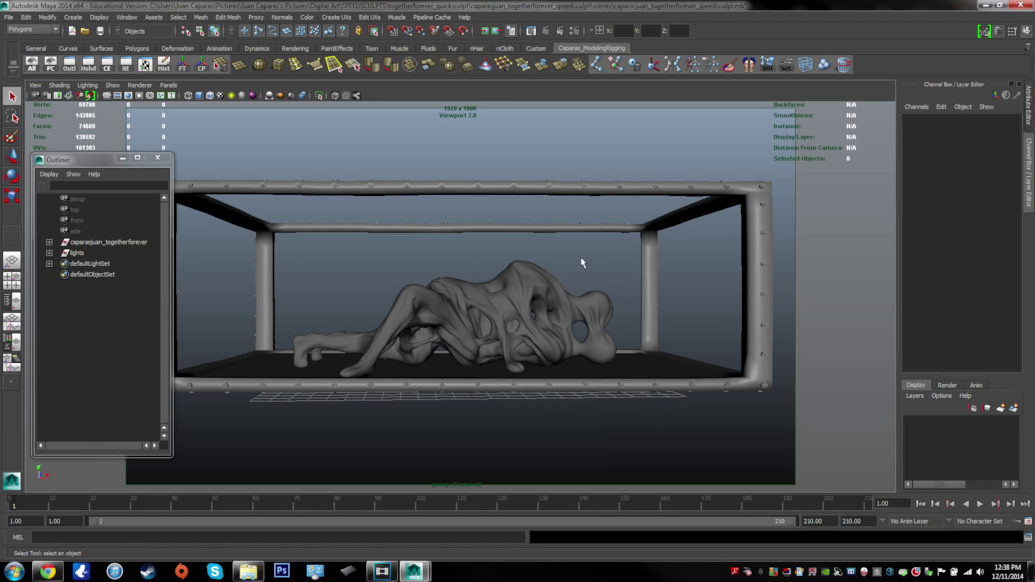
{"action": "scroll", "coordinate": [566, 272], "scroll_direction": "up", "scroll_amount": 5}
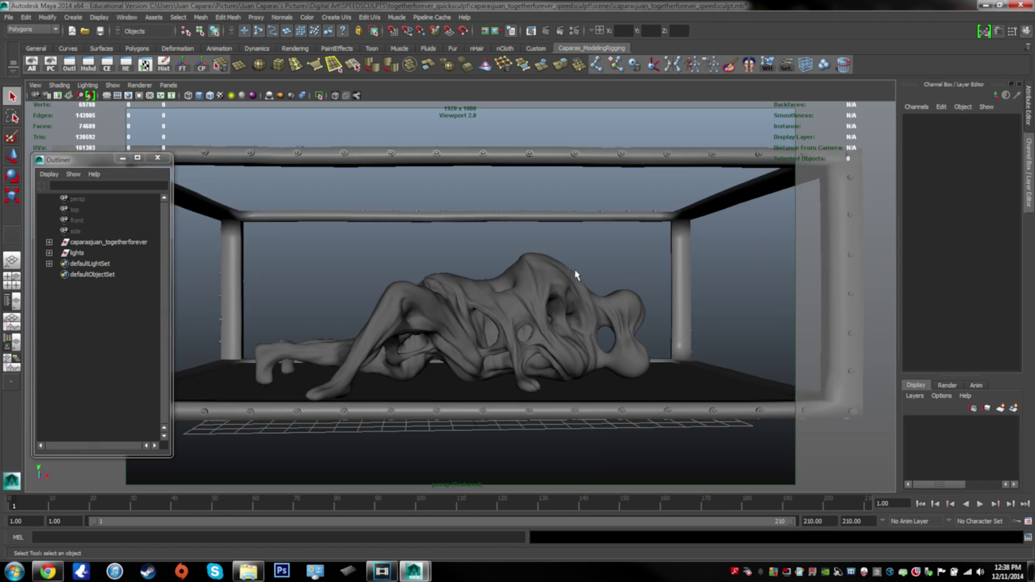
{"action": "left_click_drag", "start_coordinate": [635, 294], "coordinate": [578, 296], "text": "alt"}
{"action": "left_click", "coordinate": [586, 380]}
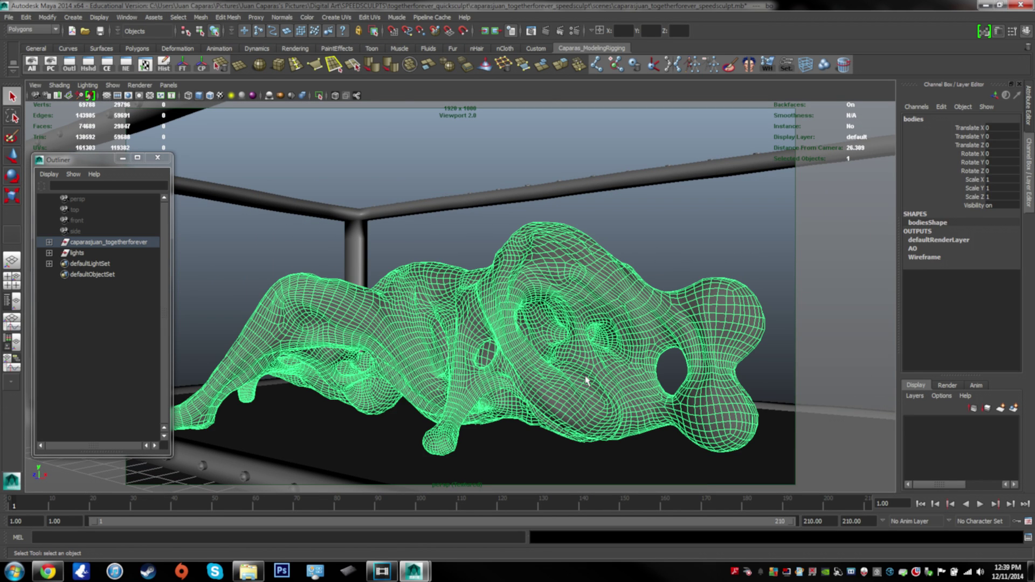
{"action": "left_click", "coordinate": [657, 239]}
Select the coffin's frame together with its bolts to inspect their geometry, and deselect them.
{"action": "left_click_drag", "start_coordinate": [379, 295], "coordinate": [457, 285], "text": "alt"}
{"action": "right_click_drag", "start_coordinate": [457, 286], "coordinate": [215, 277], "text": "alt"}
{"action": "left_click_drag", "start_coordinate": [216, 277], "coordinate": [458, 262], "text": "alt"}
{"action": "left_click", "coordinate": [221, 251]}
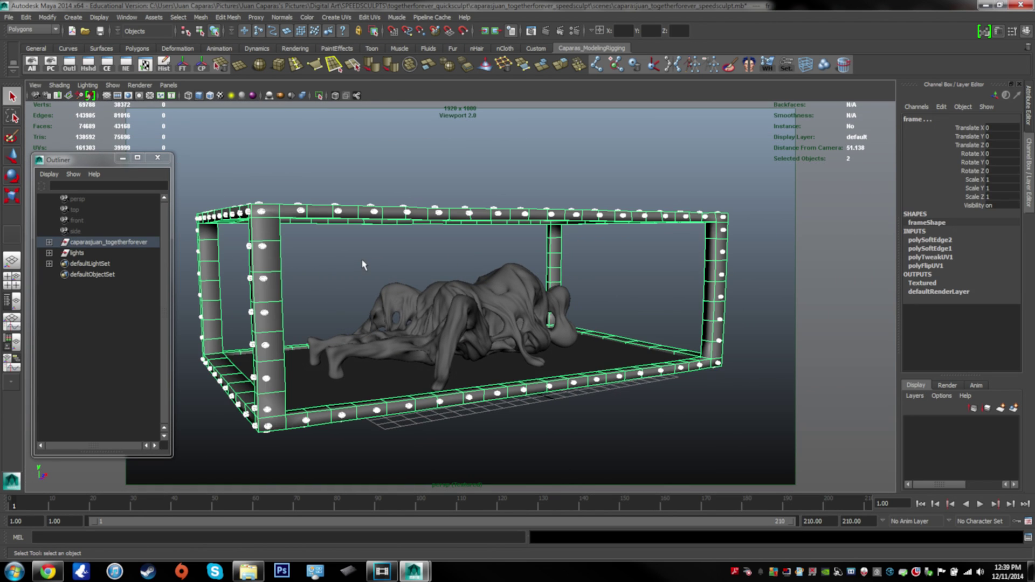
{"action": "left_click", "coordinate": [416, 249]}
Examine the untextured coffin frame and the bodies inside it from the front, ends, rear and above.
{"action": "right_click_drag", "start_coordinate": [415, 250], "coordinate": [605, 294], "text": "alt"}
{"action": "left_click_drag", "start_coordinate": [605, 293], "coordinate": [555, 306], "text": "alt"}
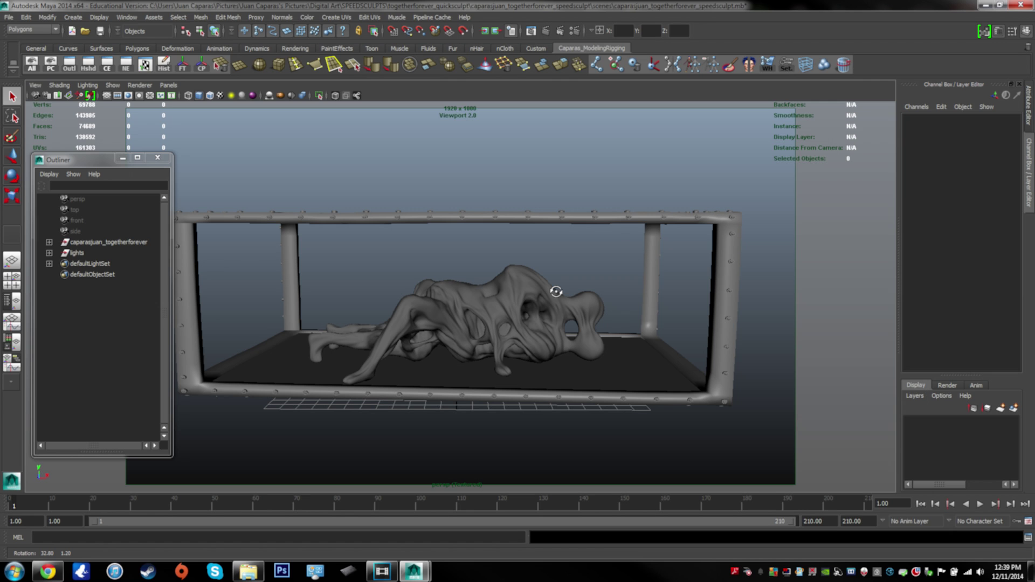
{"action": "left_click_drag", "start_coordinate": [558, 284], "coordinate": [421, 291], "text": "alt"}
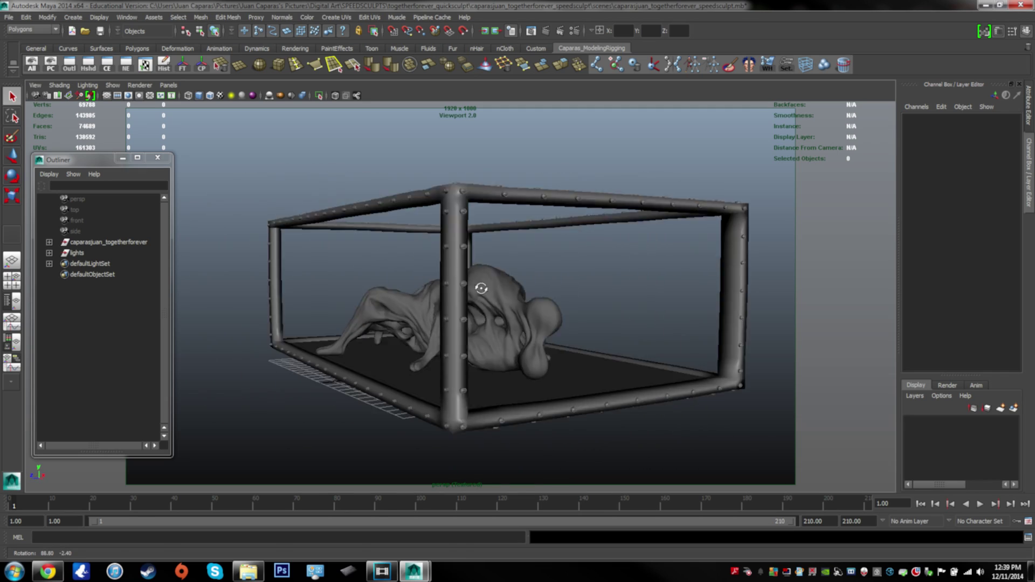
{"action": "left_click_drag", "start_coordinate": [671, 290], "coordinate": [532, 290], "text": "alt"}
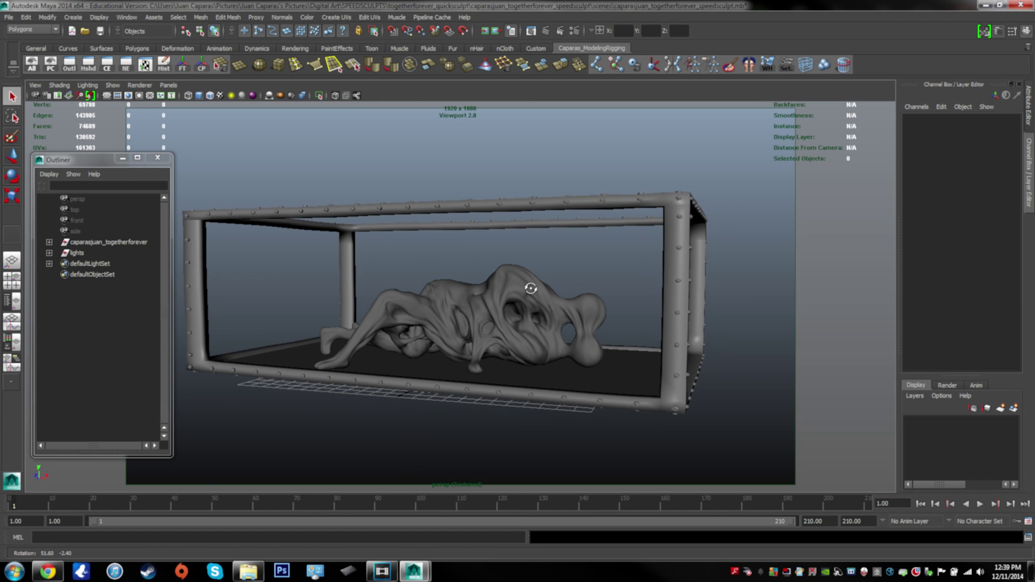
{"action": "right_click_drag", "start_coordinate": [512, 291], "coordinate": [422, 273], "text": "alt"}
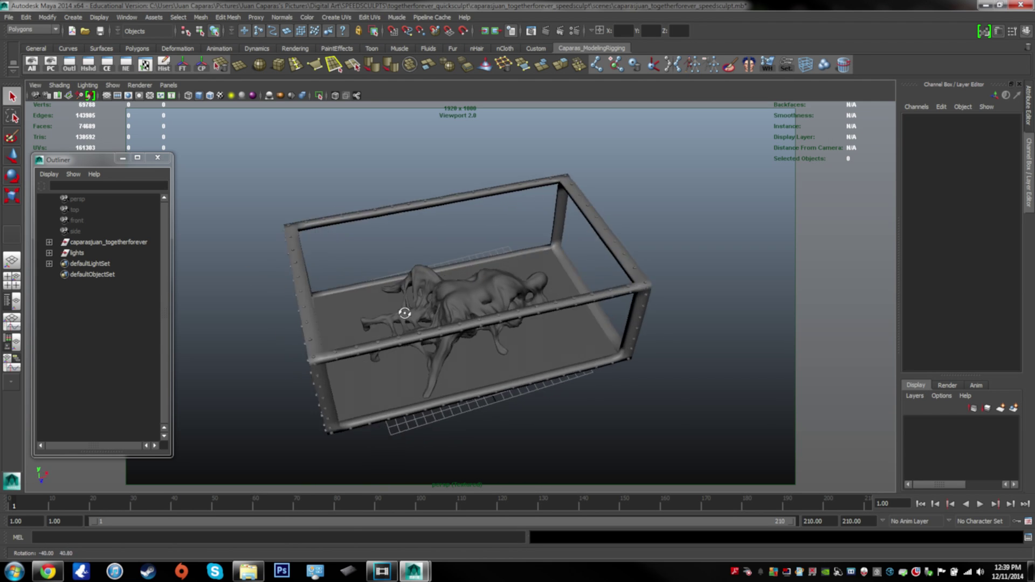
{"action": "right_click_drag", "start_coordinate": [411, 283], "coordinate": [444, 272], "text": "alt"}
{"action": "left_click_drag", "start_coordinate": [616, 258], "coordinate": [603, 257], "text": "alt"}
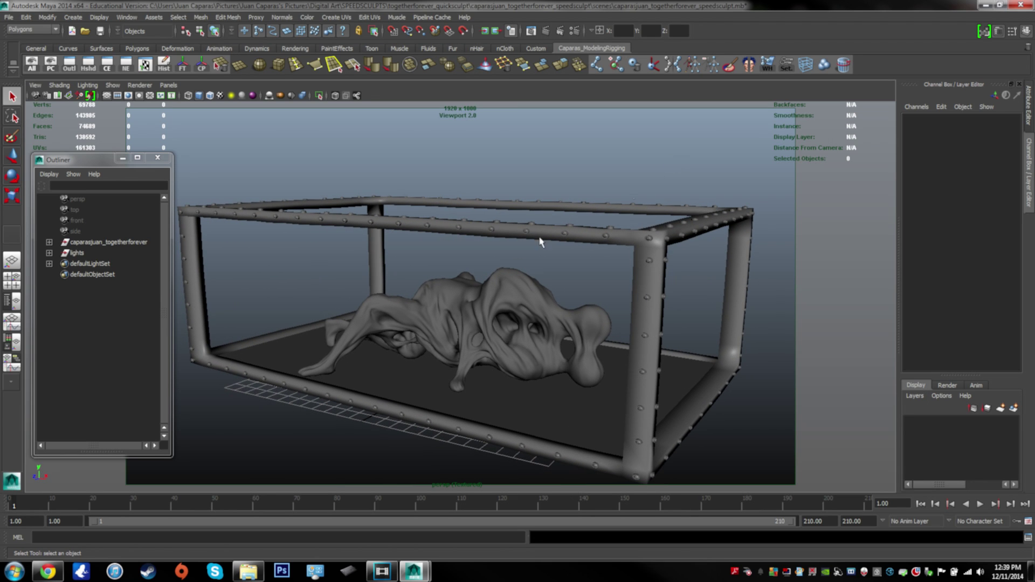
{"action": "mouse_move", "coordinate": [467, 221]}
{"action": "left_mouse_down", "text": "alt"}
{"action": "mouse_move", "coordinate": [273, 204]}
{"action": "mouse_move", "coordinate": [458, 180]}
{"action": "mouse_move", "coordinate": [601, 203]}
{"action": "mouse_move", "coordinate": [615, 270]}
{"action": "mouse_move", "coordinate": [515, 298]}
{"action": "mouse_move", "coordinate": [451, 261]}
{"action": "mouse_move", "coordinate": [662, 192]}
{"action": "mouse_move", "coordinate": [670, 224]}
{"action": "mouse_move", "coordinate": [525, 258]}
{"action": "mouse_move", "coordinate": [419, 238]}
{"action": "mouse_move", "coordinate": [501, 211]}
{"action": "left_mouse_up", "text": "alt"}
{"action": "left_click_drag", "start_coordinate": [649, 210], "coordinate": [473, 209], "text": "alt"}
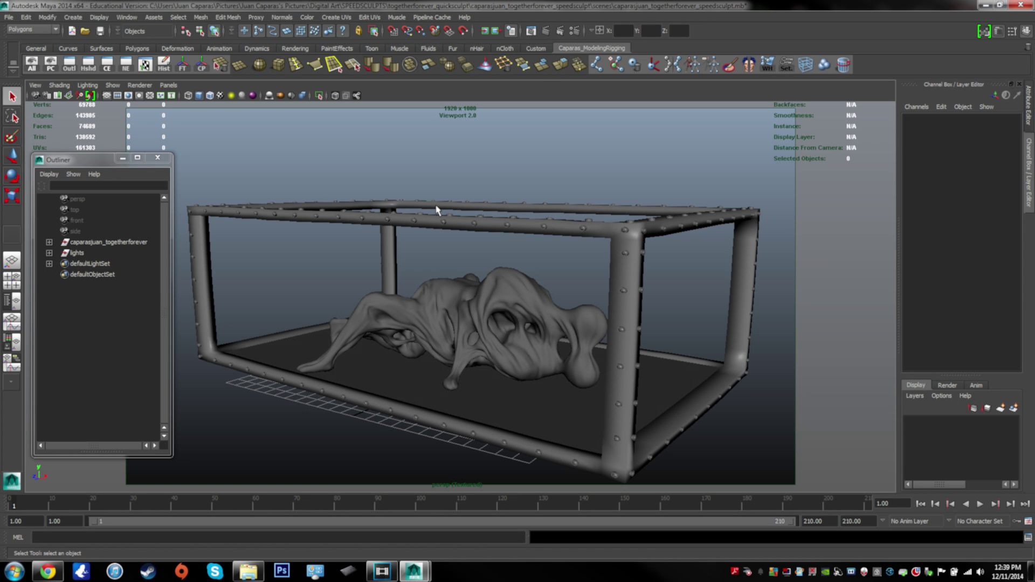
{"action": "left_click_drag", "start_coordinate": [250, 246], "coordinate": [663, 248], "text": "alt"}
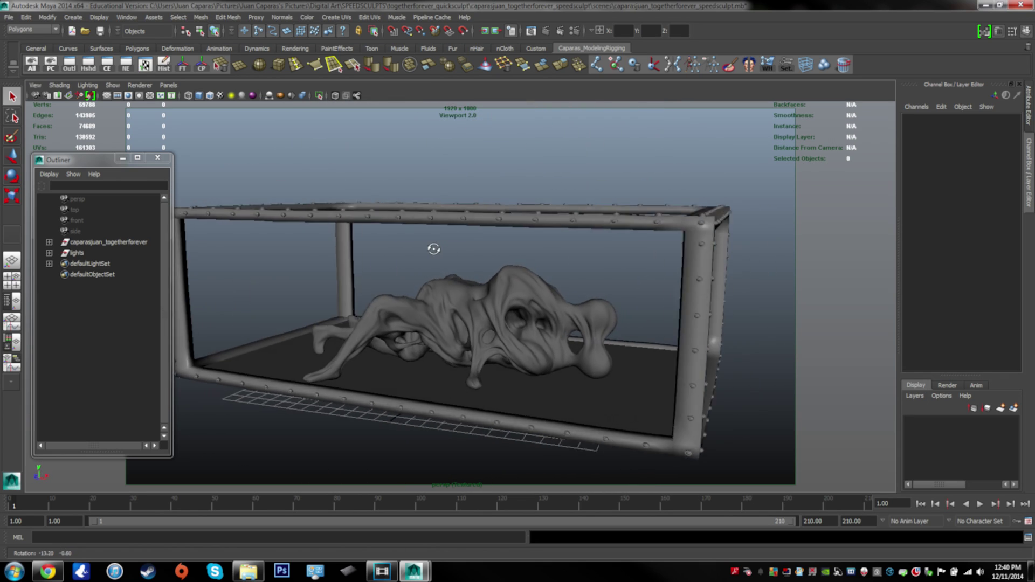
{"action": "left_click_drag", "start_coordinate": [315, 241], "coordinate": [389, 237], "text": "alt"}
{"action": "left_click_drag", "start_coordinate": [300, 253], "coordinate": [374, 263], "text": "alt"}
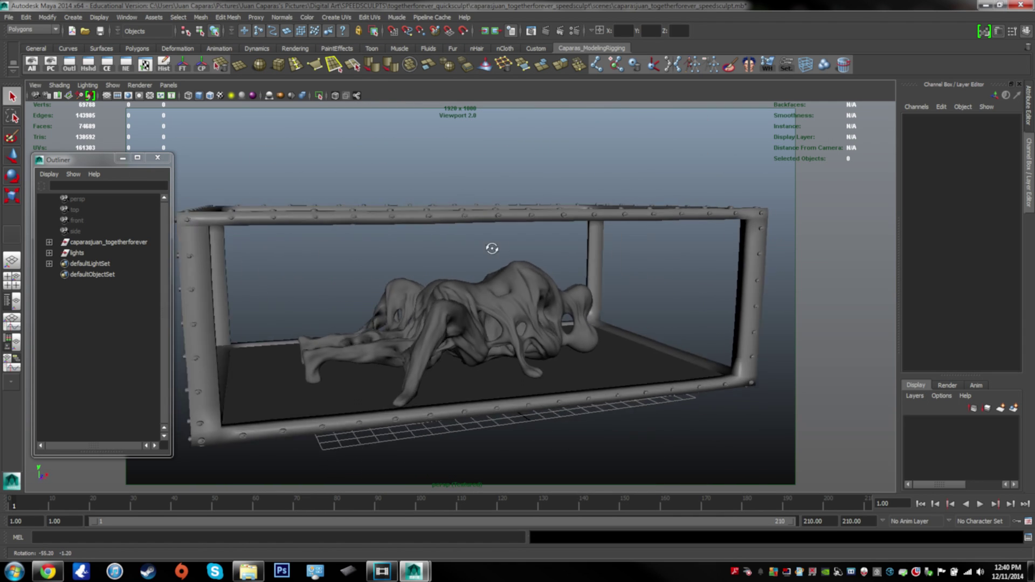
{"action": "mouse_move", "coordinate": [613, 251]}
{"action": "left_mouse_down", "text": "alt"}
{"action": "mouse_move", "coordinate": [474, 233]}
{"action": "mouse_move", "coordinate": [467, 219]}
{"action": "mouse_move", "coordinate": [487, 231]}
{"action": "mouse_move", "coordinate": [437, 243]}
{"action": "left_mouse_up", "text": "alt"}
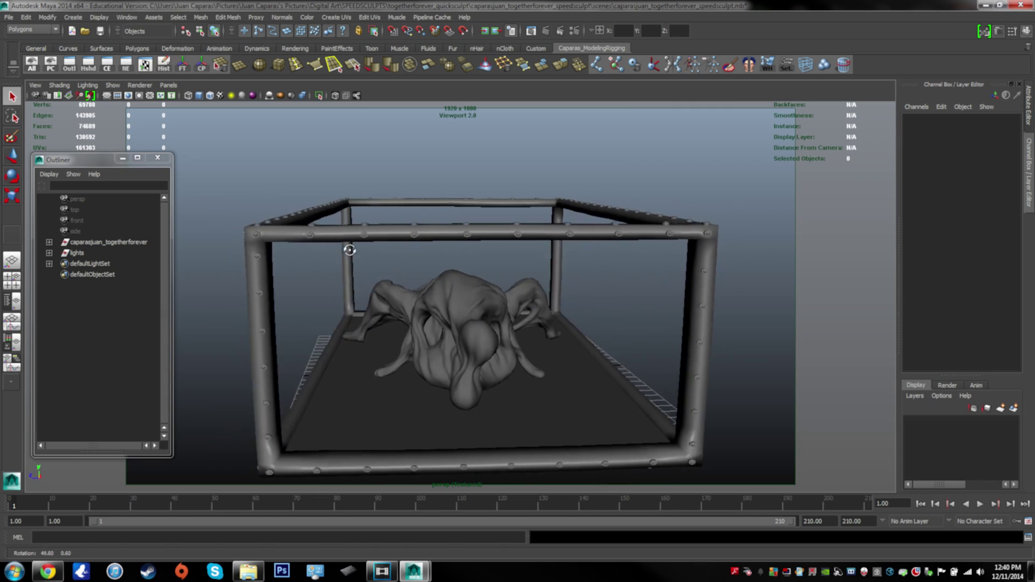
{"action": "mouse_move", "coordinate": [420, 251]}
{"action": "left_mouse_down", "text": "alt"}
{"action": "mouse_move", "coordinate": [654, 233]}
{"action": "mouse_move", "coordinate": [672, 256]}
{"action": "mouse_move", "coordinate": [634, 275]}
{"action": "mouse_move", "coordinate": [525, 272]}
{"action": "mouse_move", "coordinate": [355, 242]}
{"action": "left_mouse_up", "text": "alt"}
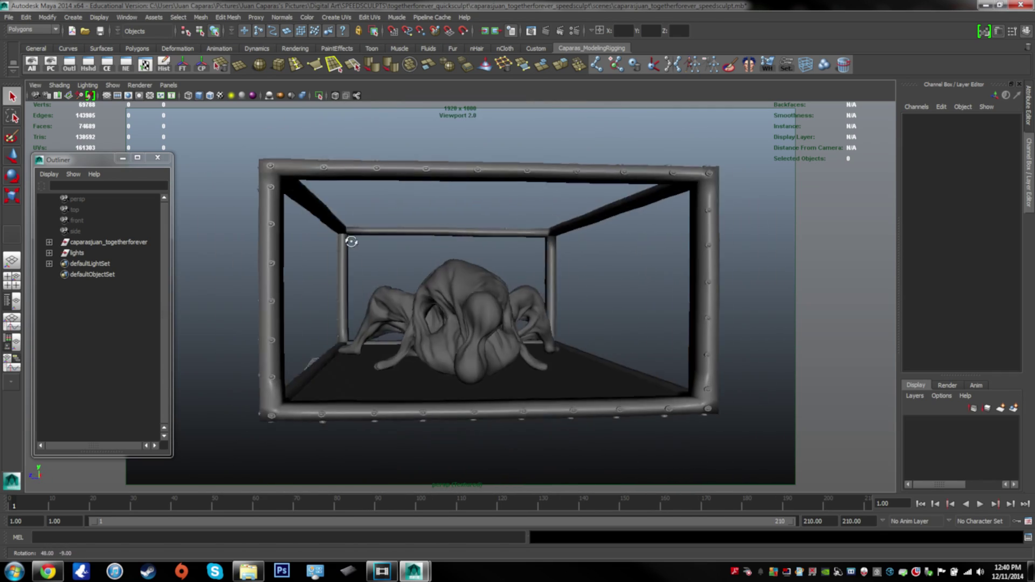
{"action": "mouse_move", "coordinate": [447, 250]}
{"action": "left_mouse_down", "text": "alt"}
{"action": "mouse_move", "coordinate": [526, 224]}
{"action": "mouse_move", "coordinate": [615, 249]}
{"action": "mouse_move", "coordinate": [571, 233]}
{"action": "mouse_move", "coordinate": [474, 254]}
{"action": "mouse_move", "coordinate": [463, 324]}
{"action": "mouse_move", "coordinate": [501, 242]}
{"action": "mouse_move", "coordinate": [652, 236]}
{"action": "mouse_move", "coordinate": [603, 267]}
{"action": "mouse_move", "coordinate": [460, 251]}
{"action": "mouse_move", "coordinate": [314, 261]}
{"action": "mouse_move", "coordinate": [455, 296]}
{"action": "mouse_move", "coordinate": [464, 270]}
{"action": "mouse_move", "coordinate": [455, 238]}
{"action": "mouse_move", "coordinate": [512, 224]}
{"action": "mouse_move", "coordinate": [653, 240]}
{"action": "mouse_move", "coordinate": [550, 242]}
{"action": "left_mouse_up", "text": "alt"}
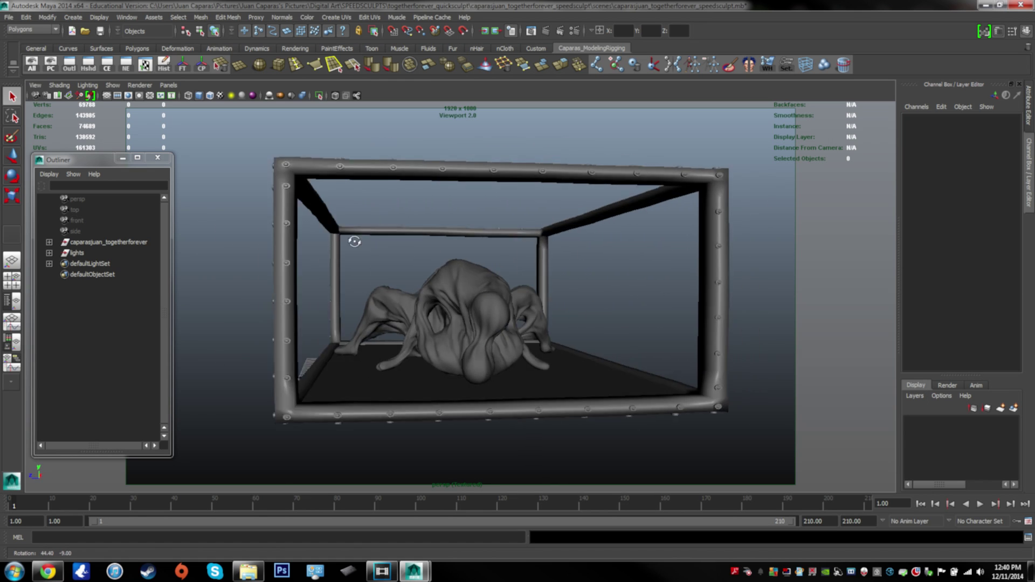
{"action": "left_click_drag", "start_coordinate": [474, 254], "coordinate": [590, 271], "text": "alt"}
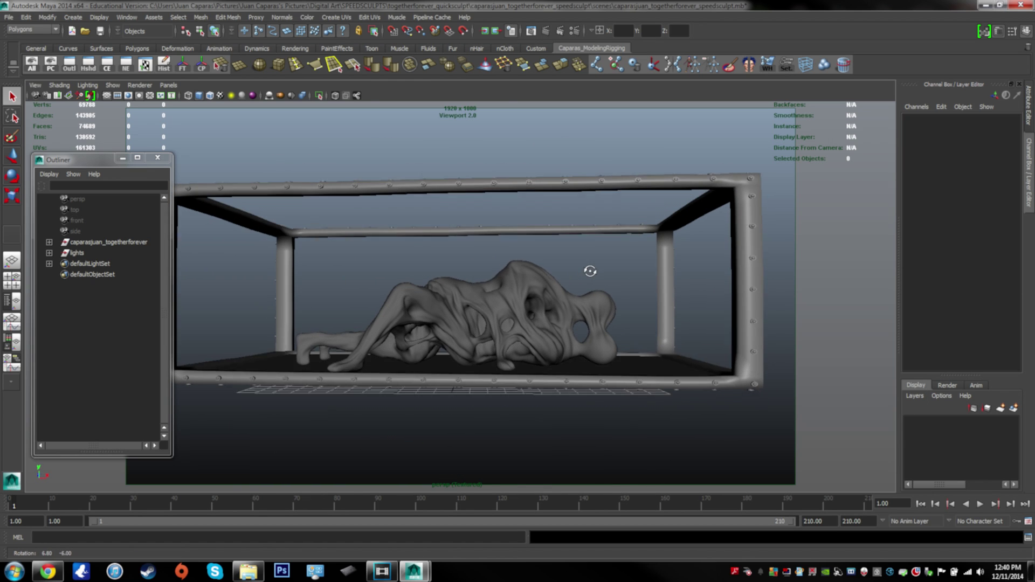
{"action": "mouse_move", "coordinate": [575, 272]}
{"action": "right_mouse_down", "text": "alt"}
{"action": "mouse_move", "coordinate": [782, 237]}
{"action": "mouse_move", "coordinate": [474, 224]}
{"action": "right_mouse_up", "text": "alt"}
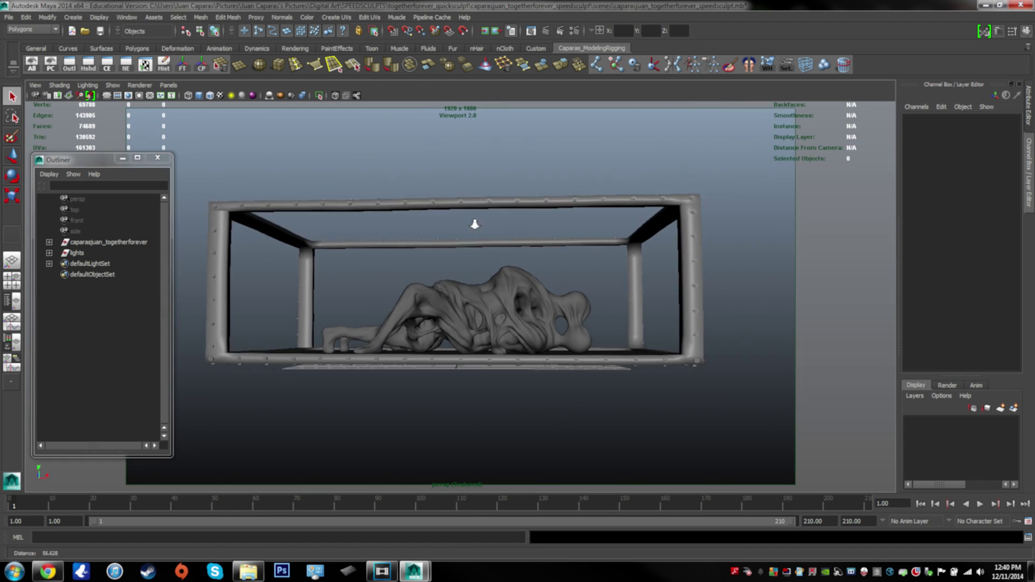
{"action": "mouse_move", "coordinate": [392, 233]}
{"action": "left_mouse_down", "text": "alt"}
{"action": "mouse_move", "coordinate": [268, 226]}
{"action": "mouse_move", "coordinate": [422, 254]}
{"action": "mouse_move", "coordinate": [684, 231]}
{"action": "mouse_move", "coordinate": [423, 231]}
{"action": "mouse_move", "coordinate": [453, 234]}
{"action": "left_mouse_up", "text": "alt"}
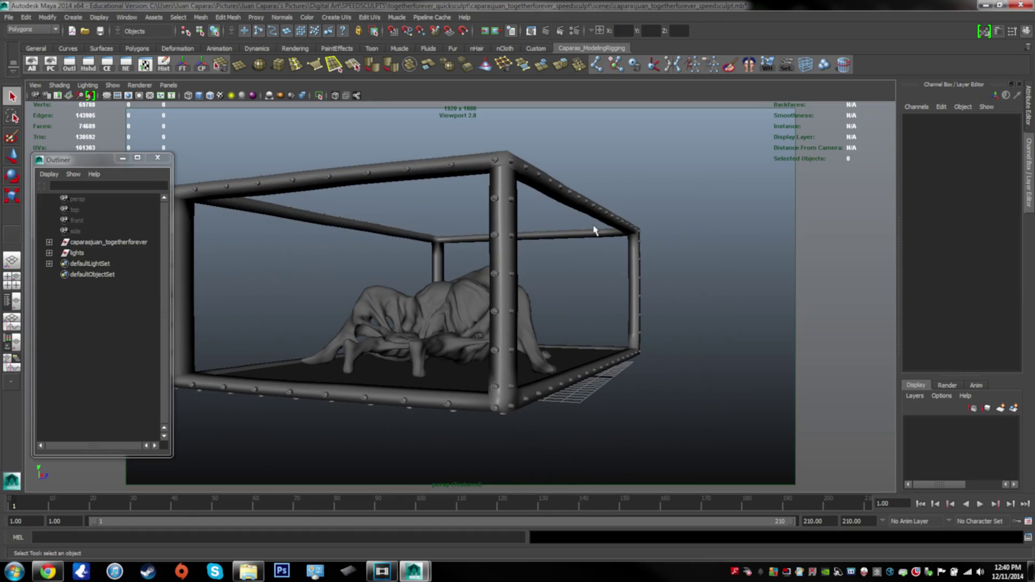